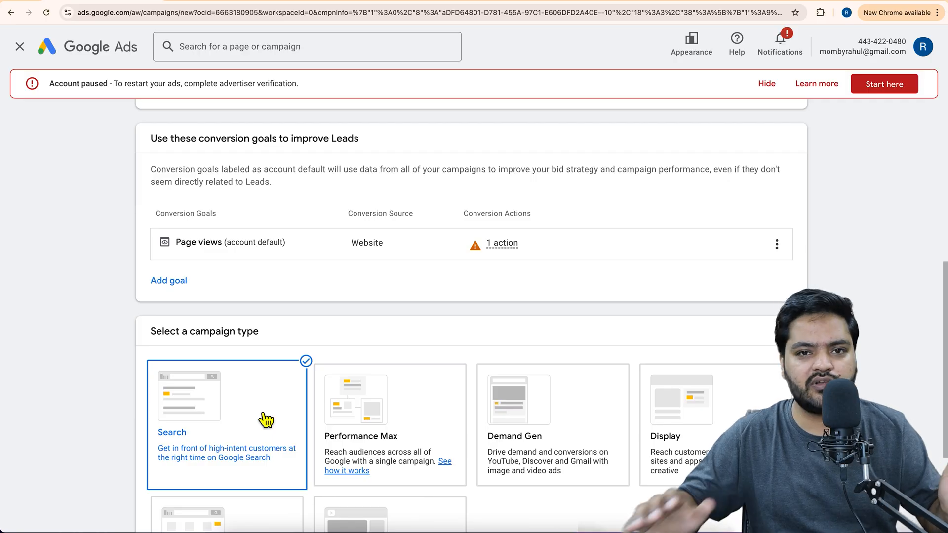
pyautogui.scroll(-7, 266, 420)
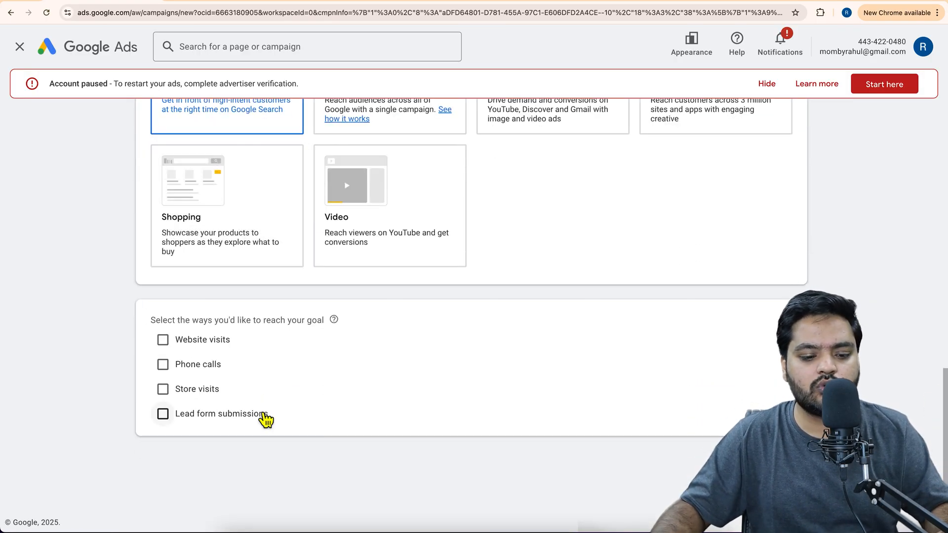
pyautogui.click(165, 342)
pyautogui.click(271, 379)
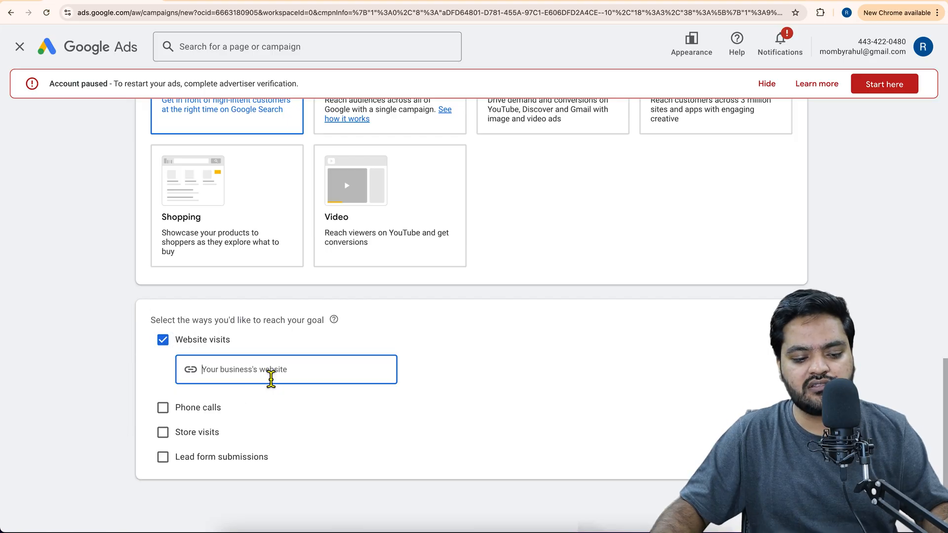
pyautogui.write('www.abc.com')
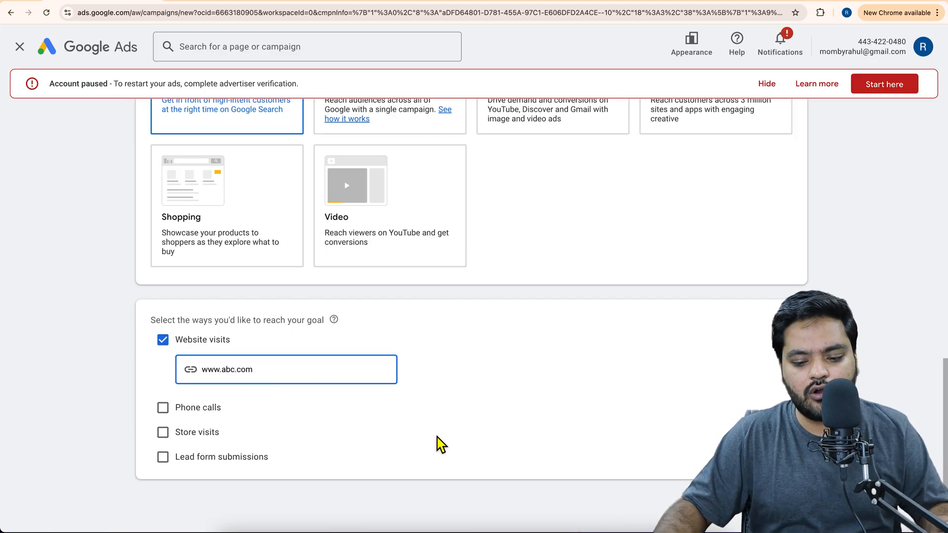
pyautogui.press('Return')
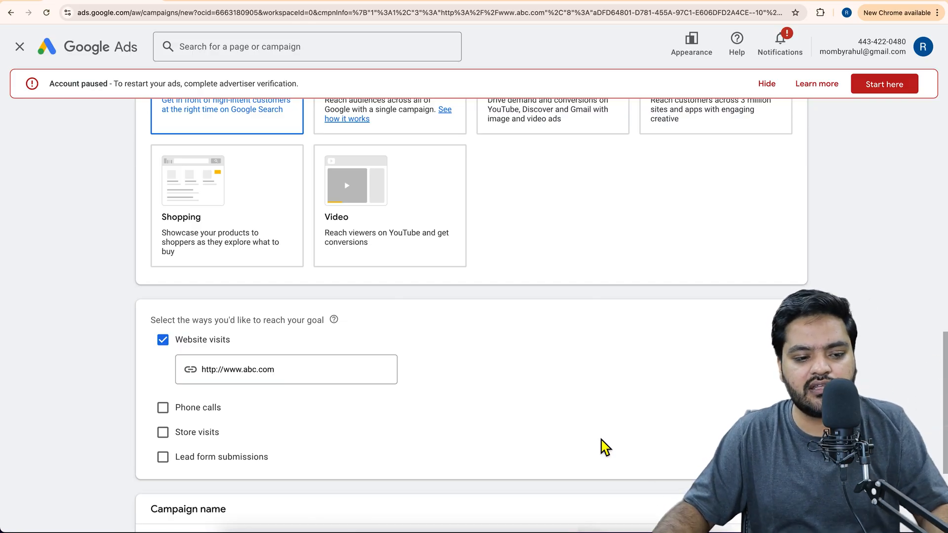
# Keep the campaign name Leads-Search-1 and the Conversions bidding focus, and continue to the campaign settings.
pyautogui.scroll(-4, 562, 385)
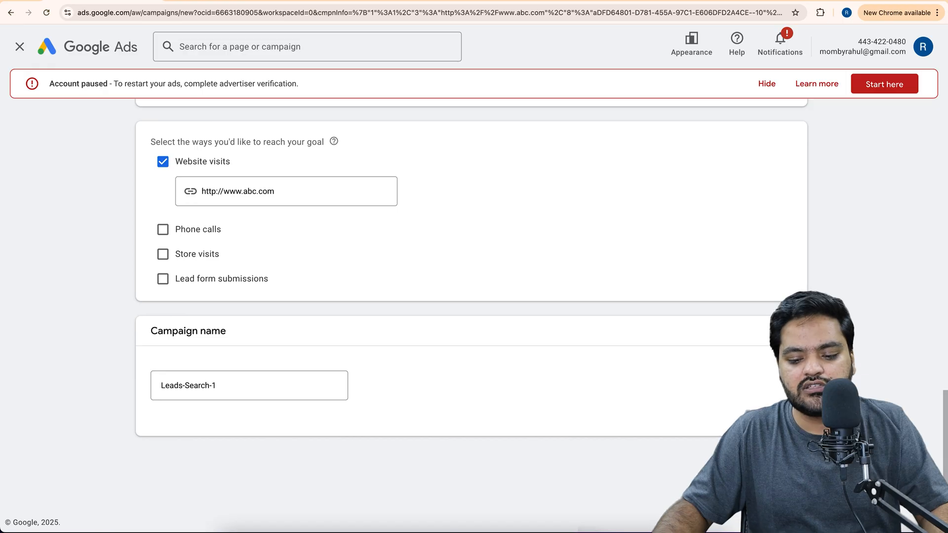
pyautogui.click(779, 463)
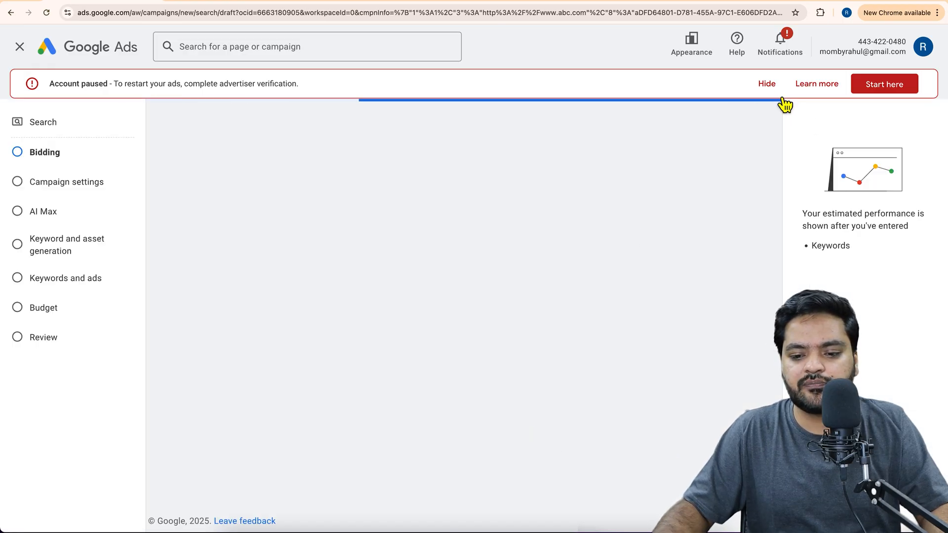
pyautogui.click(769, 85)
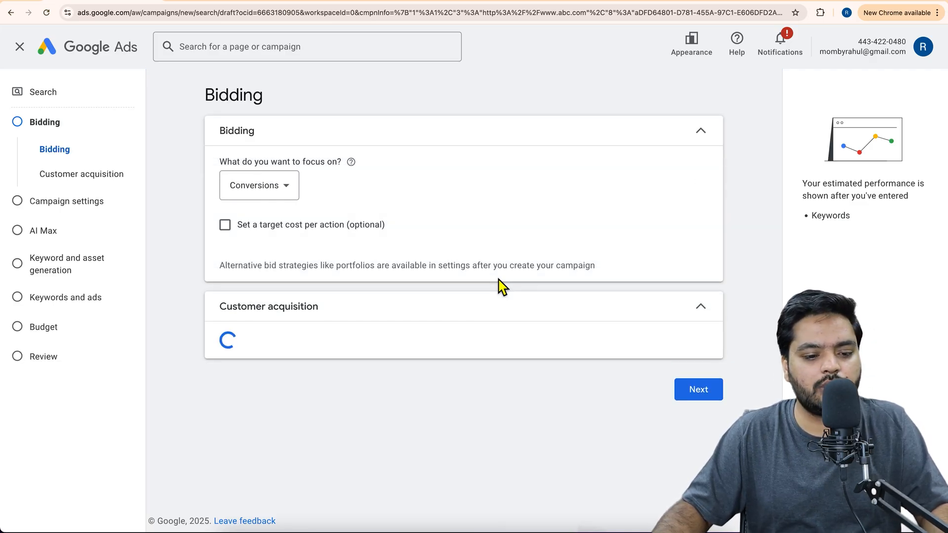
pyautogui.click(677, 444)
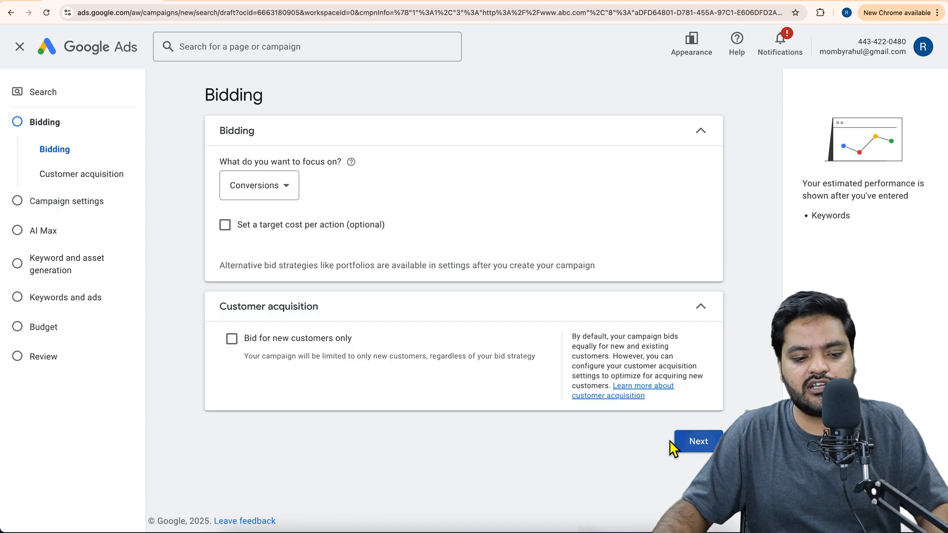
# Dismiss the network notice and set the campaign to a custom location that includes the union territory of Delhi, India.
pyautogui.scroll(-1, 444, 375)
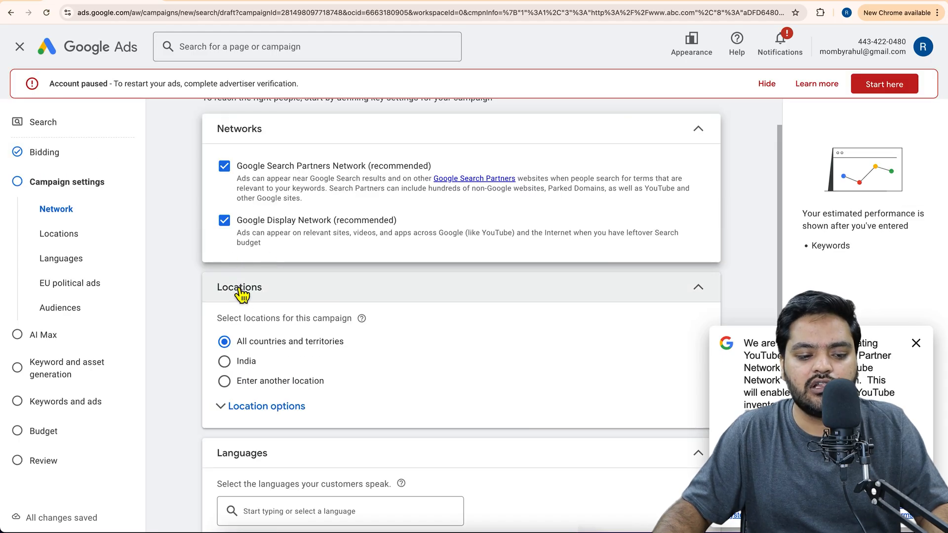
pyautogui.scroll(-1, 375, 307)
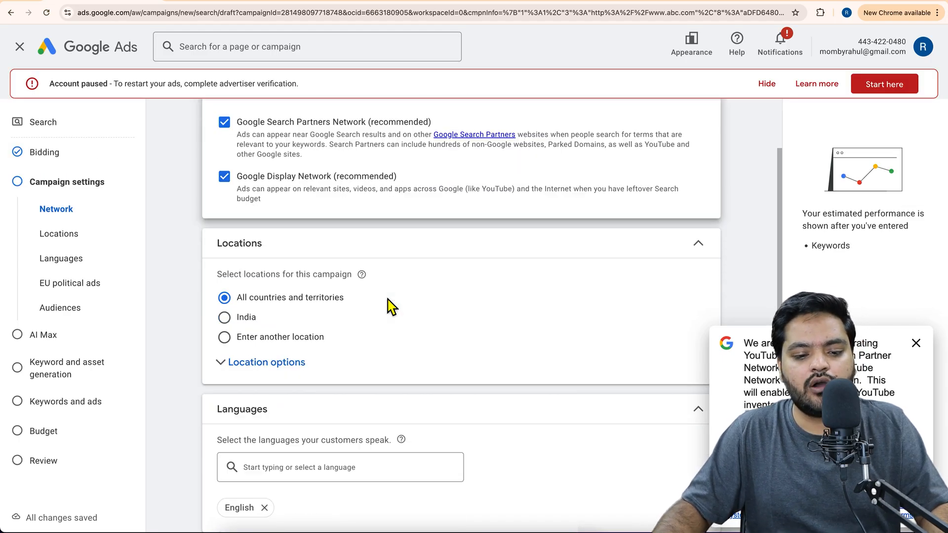
pyautogui.click(916, 345)
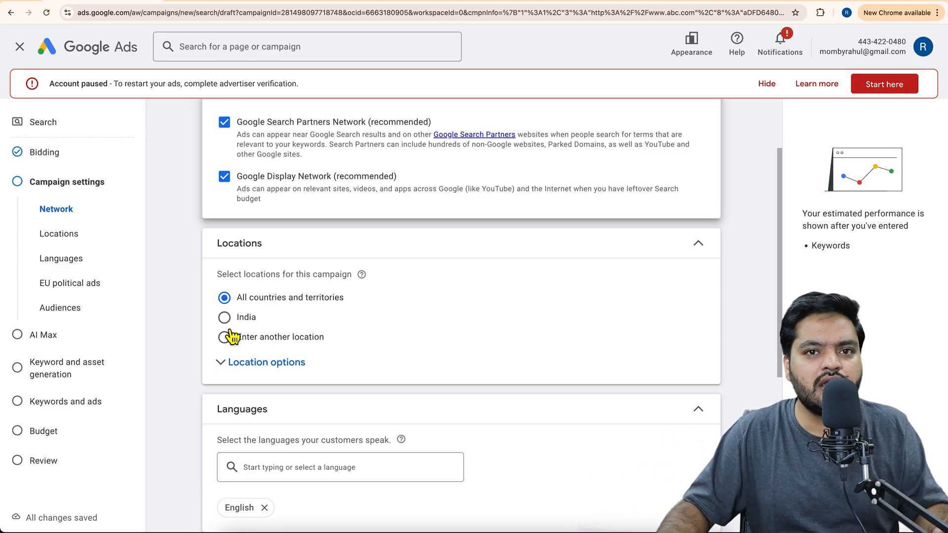
pyautogui.click(271, 343)
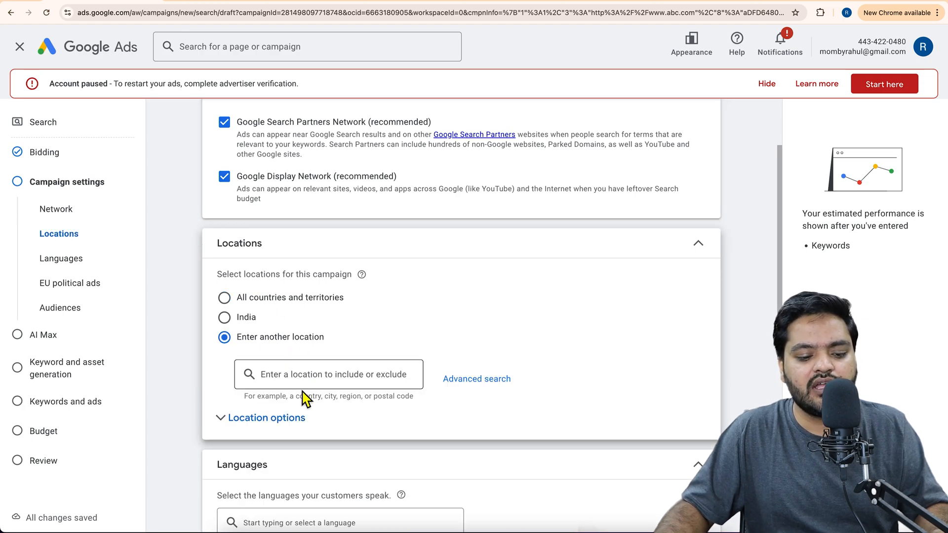
pyautogui.scroll(-1, 307, 385)
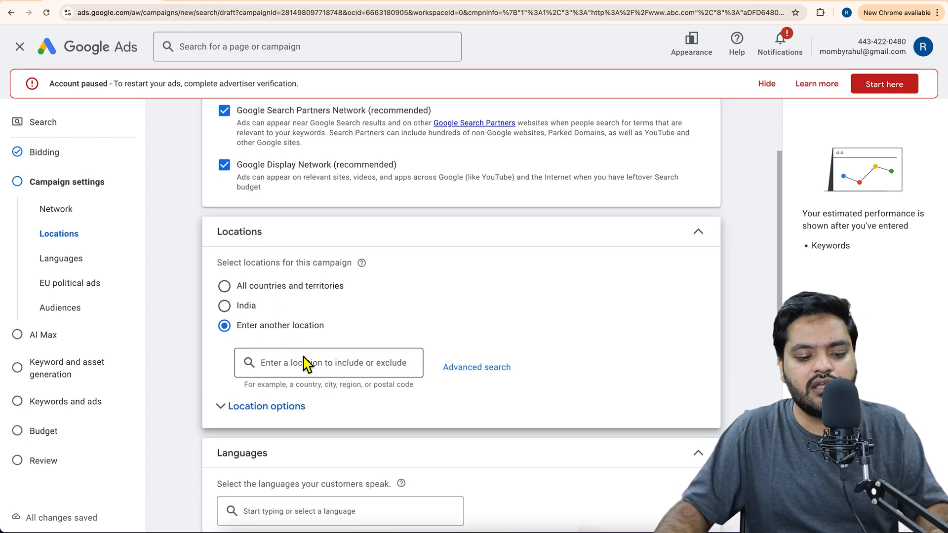
pyautogui.click(347, 369)
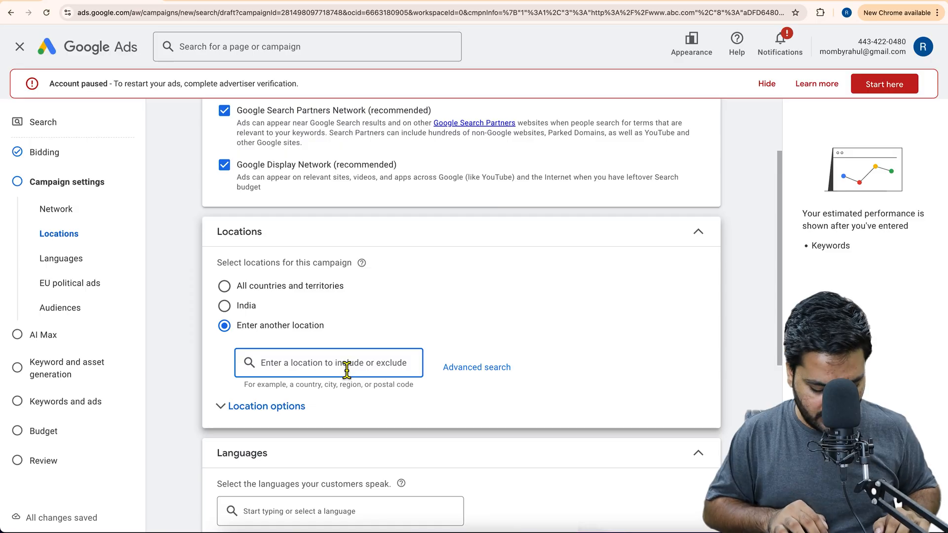
pyautogui.write('deli')
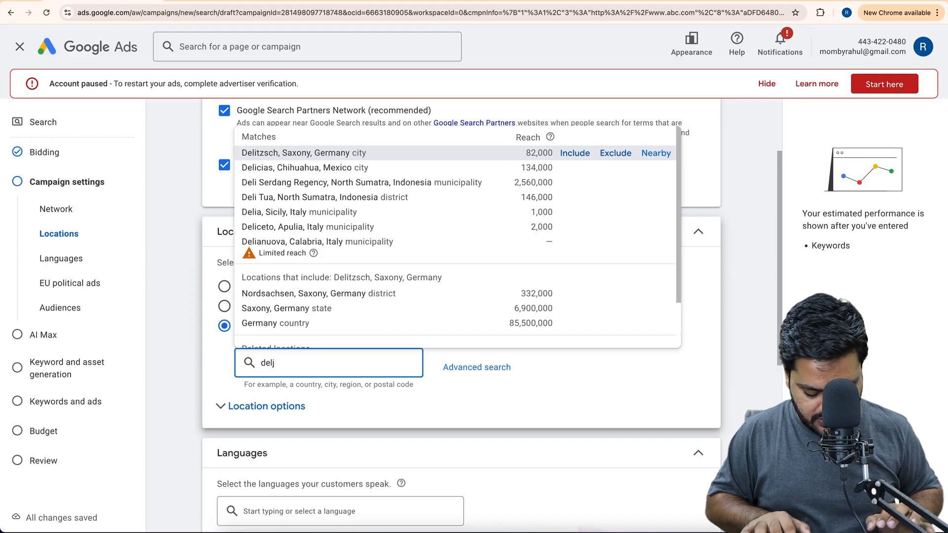
pyautogui.press('BackSpace')
pyautogui.write('hi')
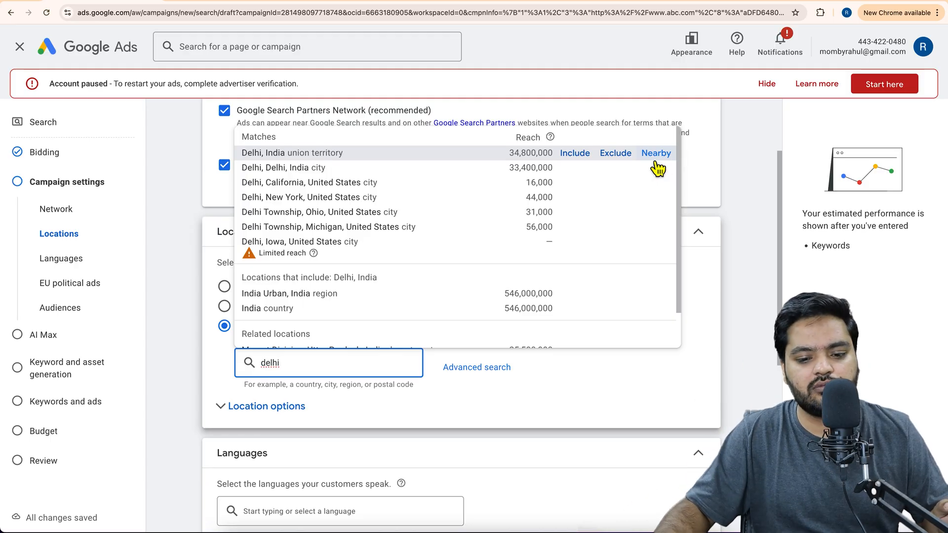
pyautogui.click(585, 160)
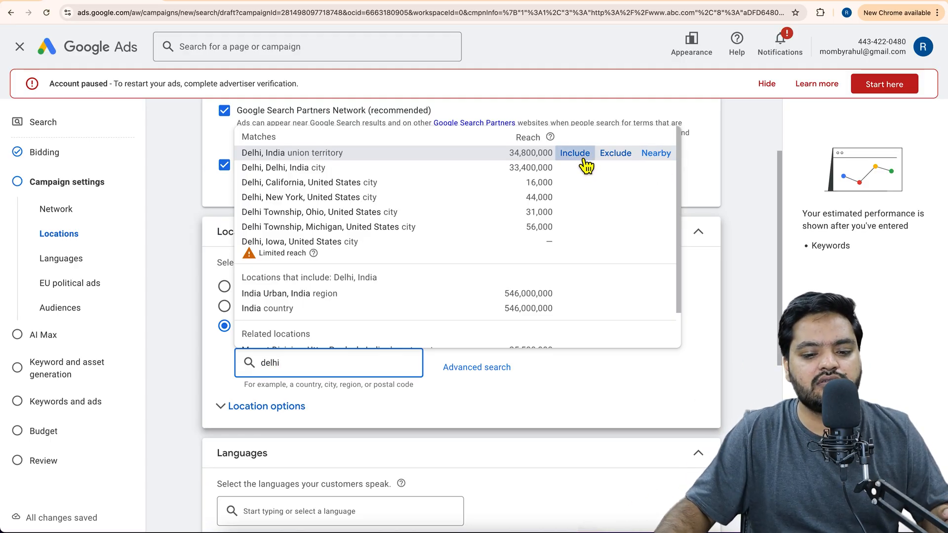
# Exclude Rajouri Garden, Delhi, India from the campaign's targeted locations.
pyautogui.scroll(-1, 491, 335)
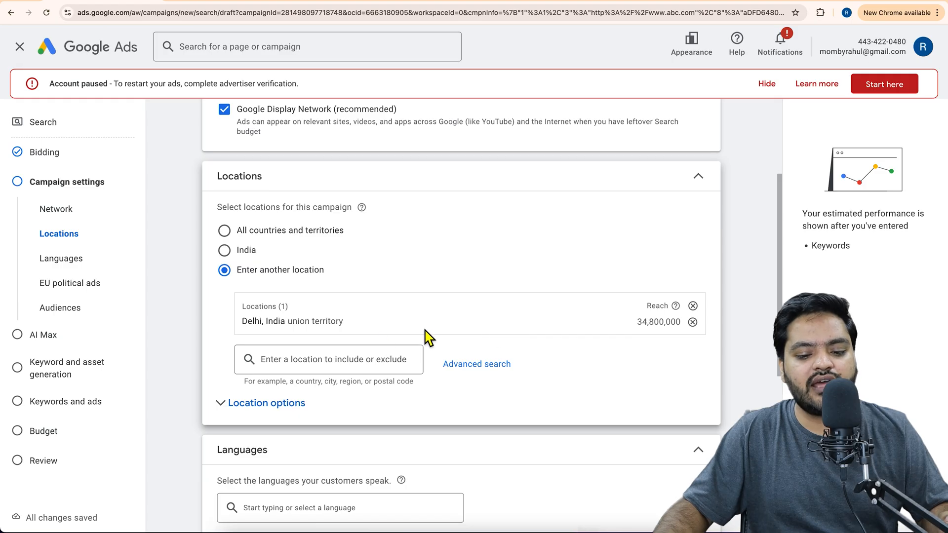
pyautogui.click(329, 359)
pyautogui.write('rajouri')
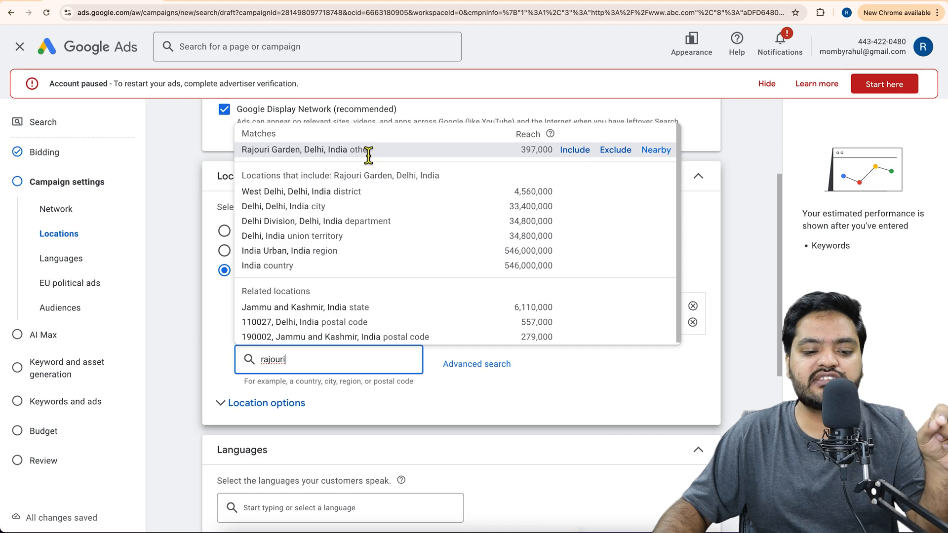
pyautogui.click(617, 157)
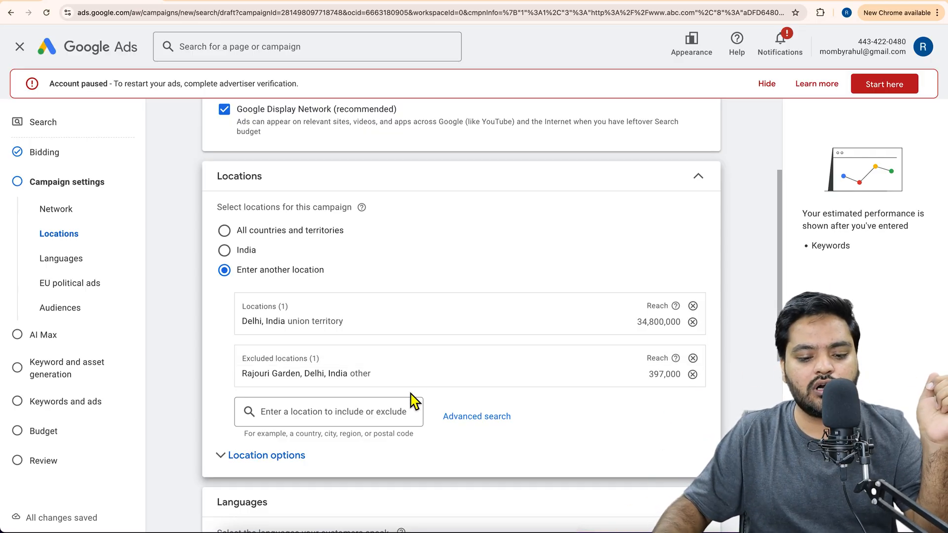
# Open the advanced location search and inspect the included and excluded Delhi areas on its map.
pyautogui.click(477, 417)
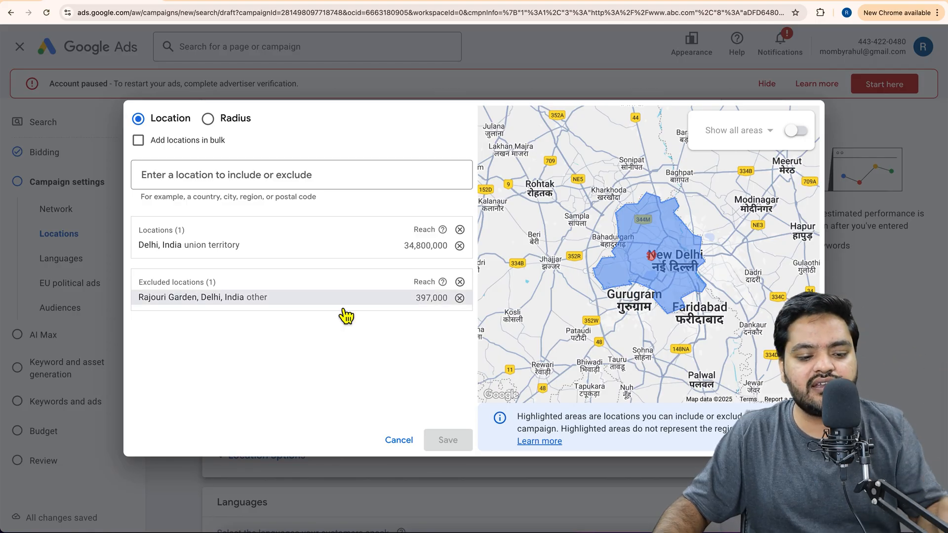
pyautogui.scroll(-2, 674, 329)
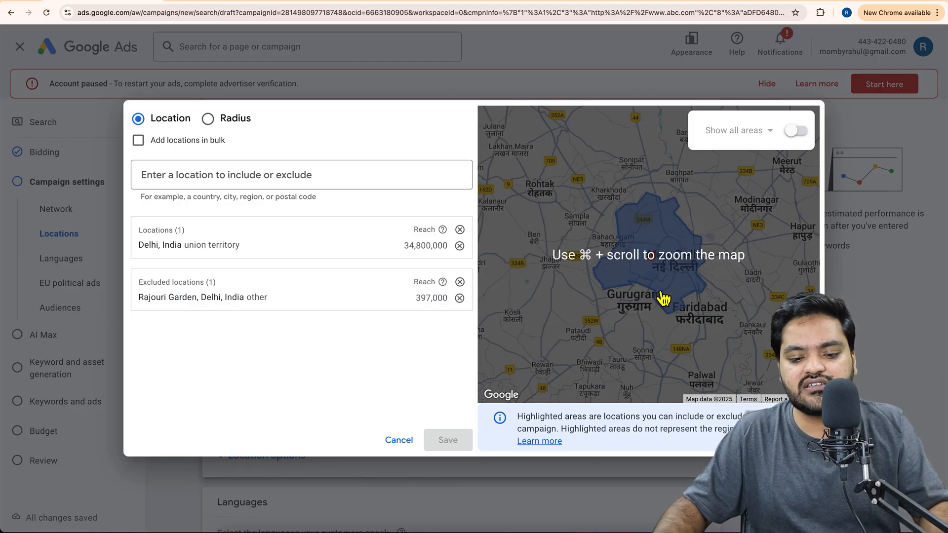
pyautogui.scroll(5, 670, 299)
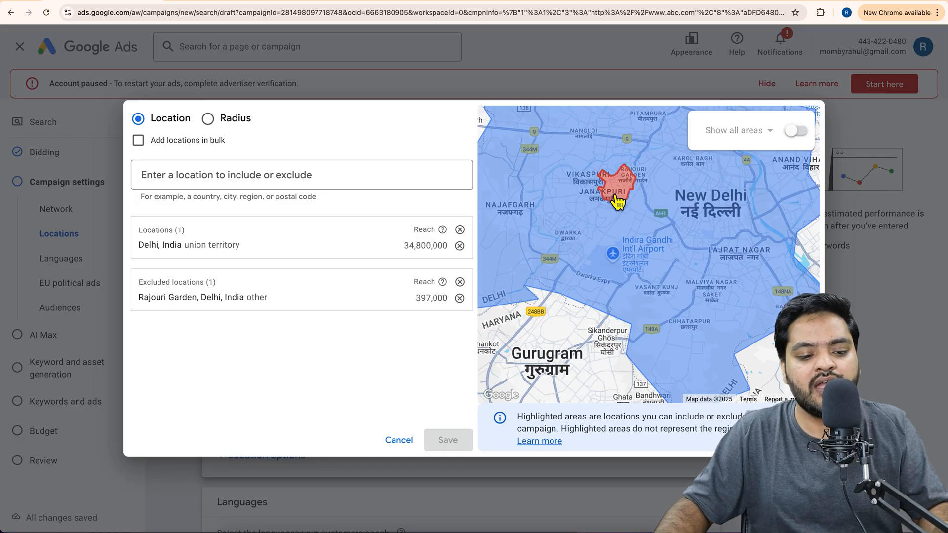
# Include the city of Gurugram, Haryana and the postal code 123401, Haryana in the targeted locations.
pyautogui.click(267, 186)
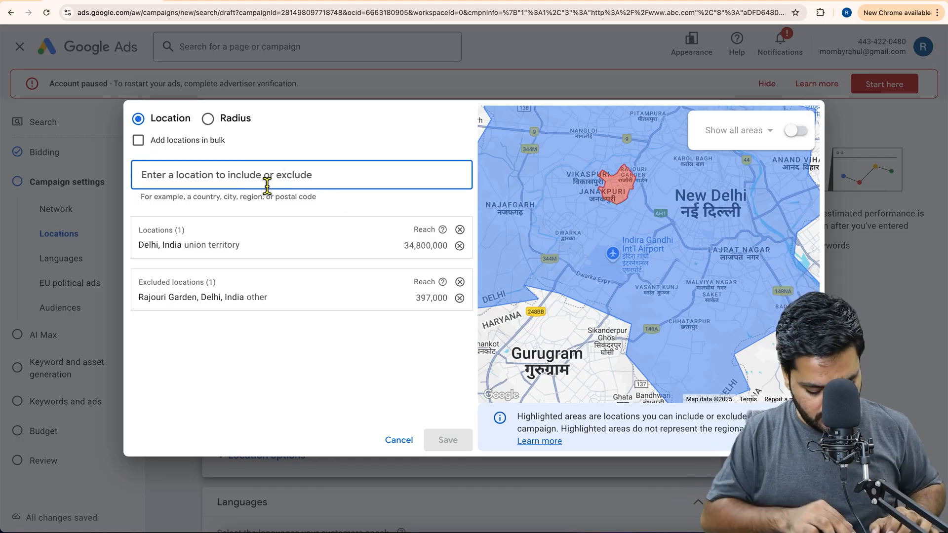
pyautogui.write('gurgaon')
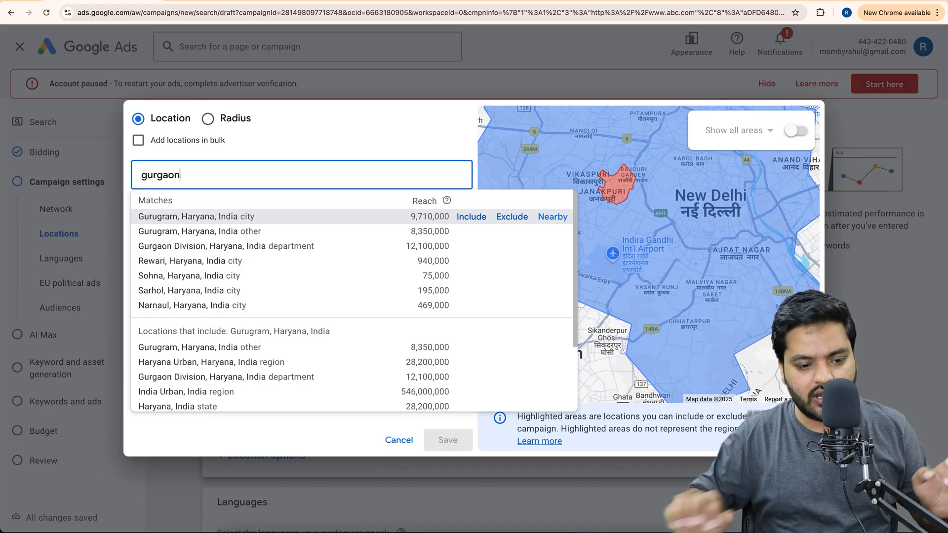
pyautogui.click(481, 219)
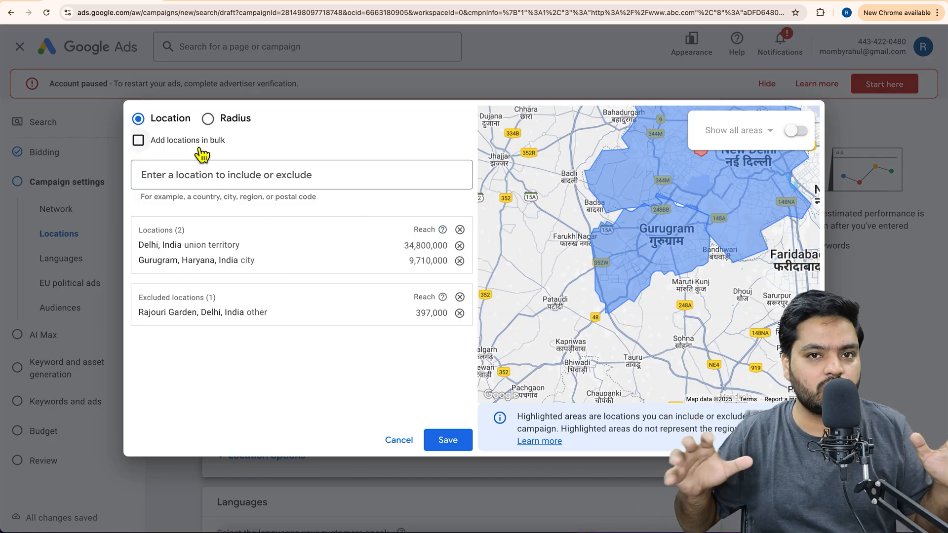
pyautogui.click(257, 183)
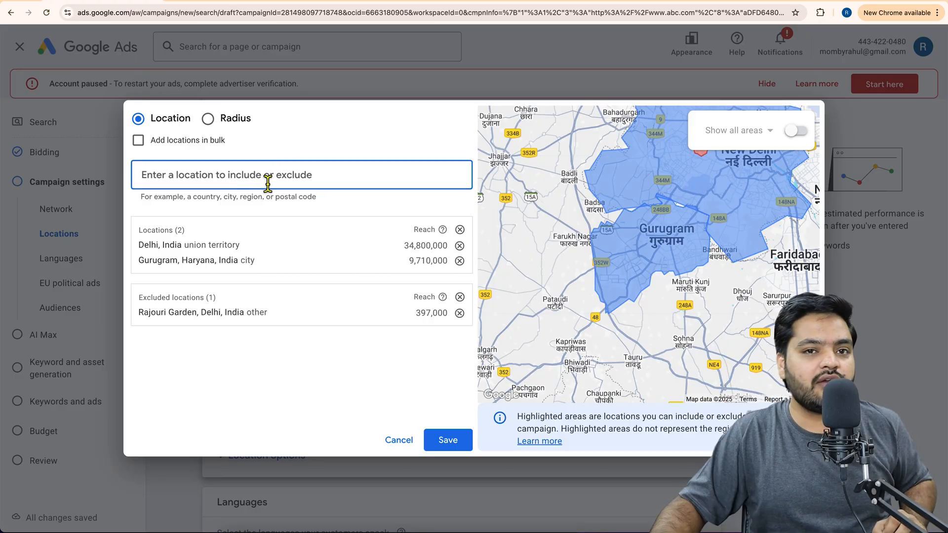
pyautogui.write('123401')
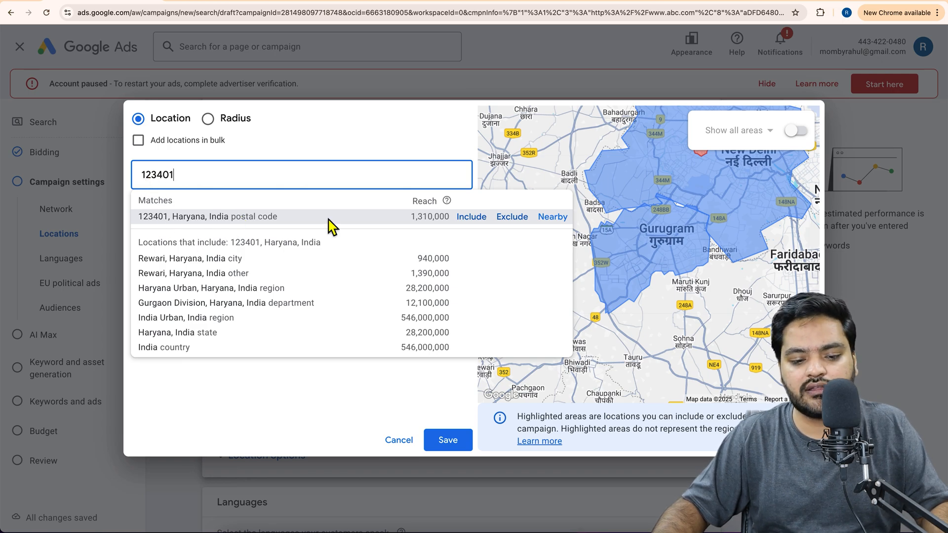
pyautogui.click(477, 222)
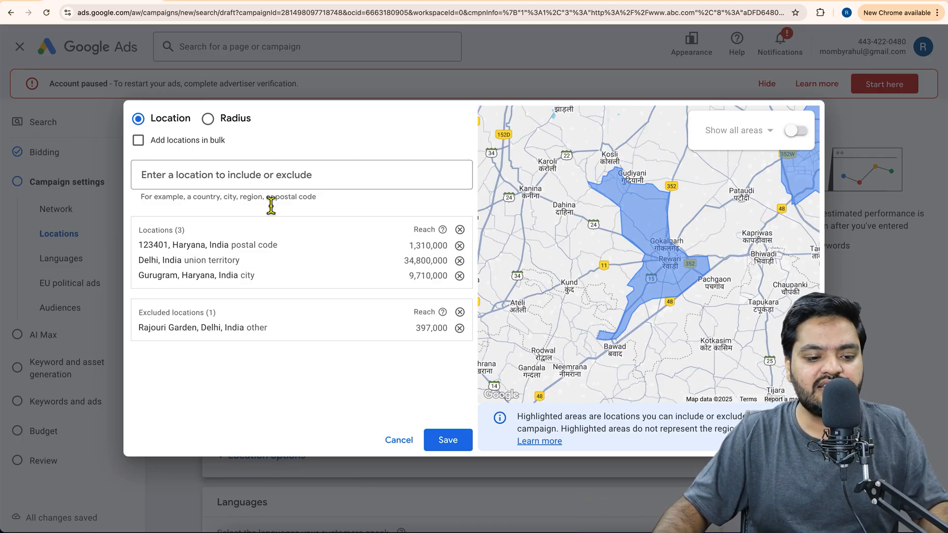
# Clear all included and excluded locations, and include only Rajouri Garden, Delhi, India.
pyautogui.click(459, 229)
pyautogui.click(463, 297)
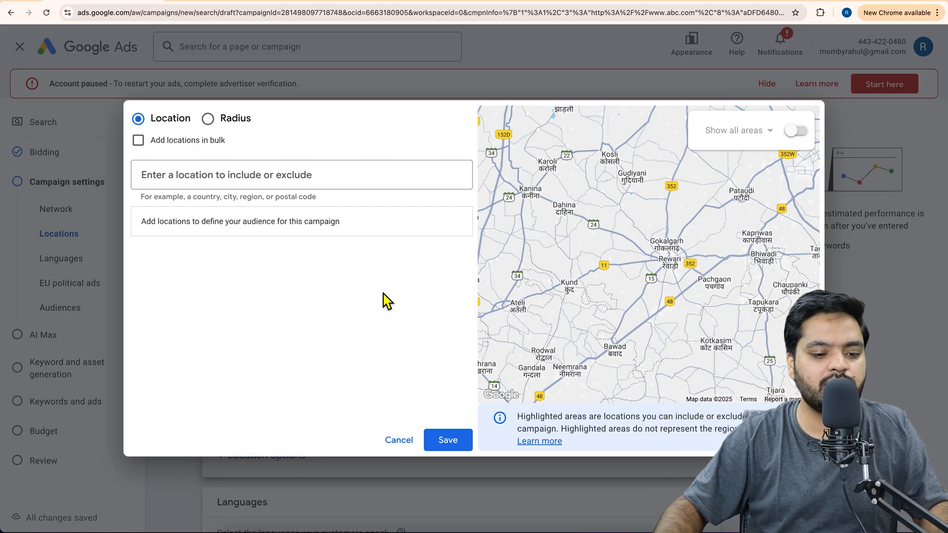
pyautogui.click(316, 183)
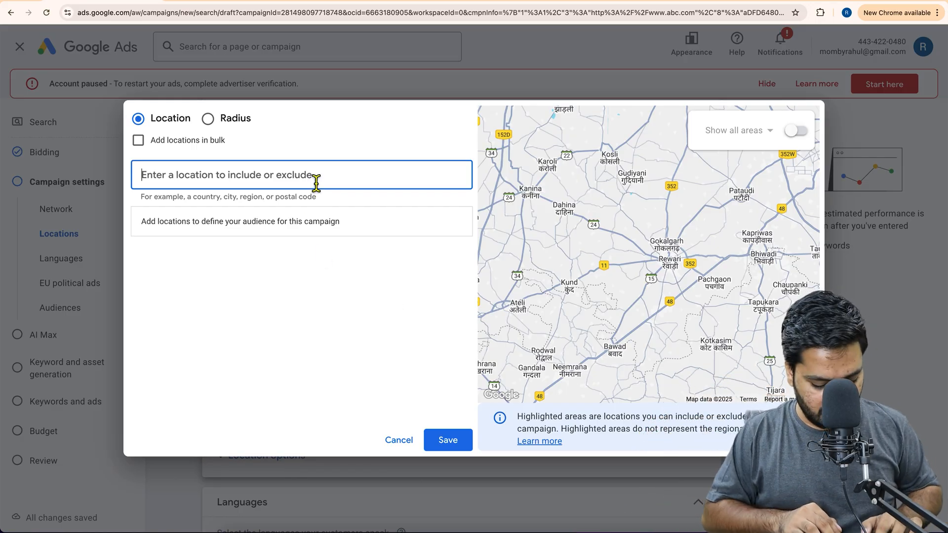
pyautogui.write('rajoru')
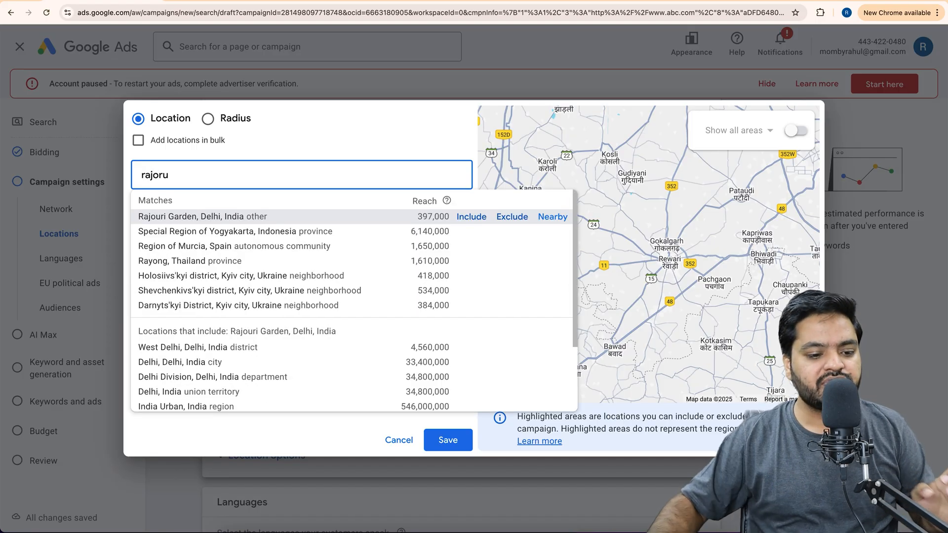
pyautogui.click(479, 227)
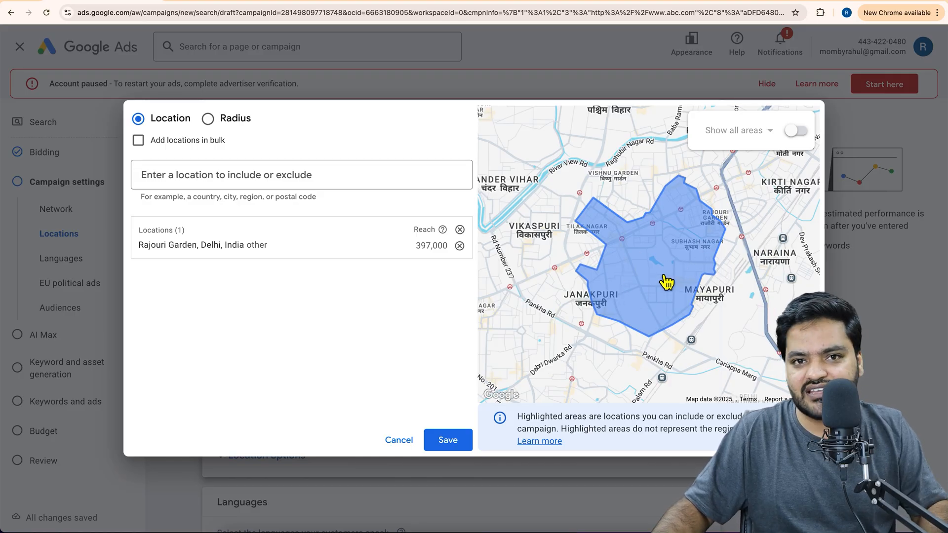
# Switch the advanced location search to radius targeting and remove Rajouri Garden, Delhi, India from the targeted locations.
pyautogui.click(211, 124)
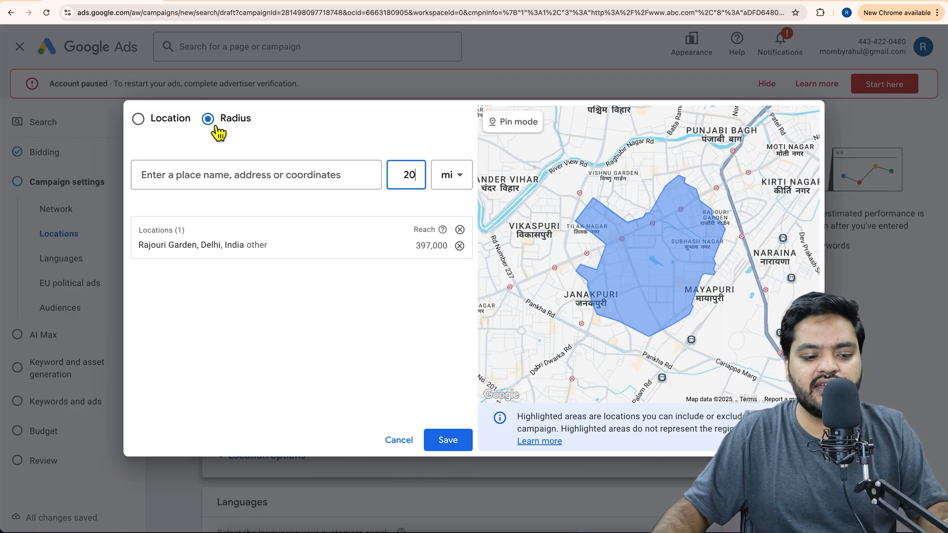
pyautogui.click(459, 245)
# Search for "radjori" and include a 10 km radius around Rajouri Garden, Delhi in the targeted locations.
pyautogui.click(293, 183)
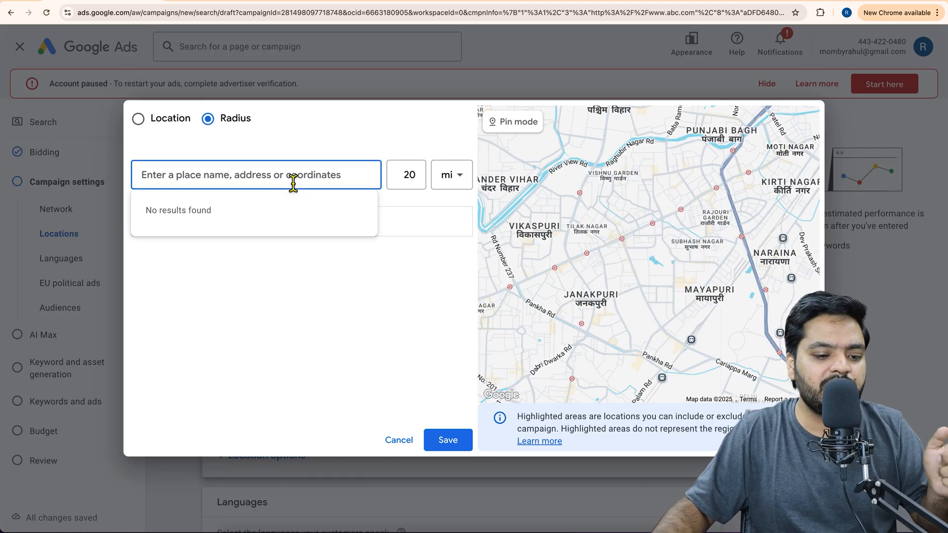
pyautogui.write('radjo')
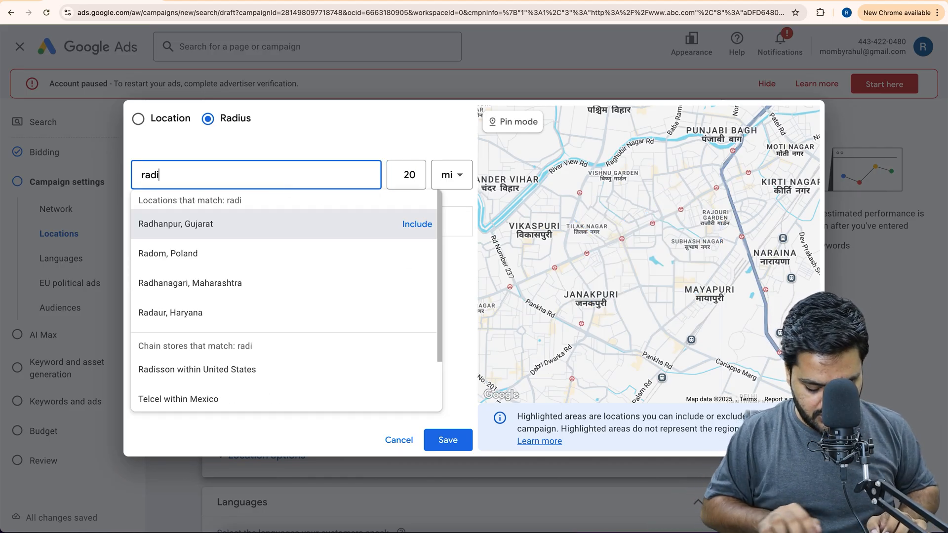
pyautogui.write('ri')
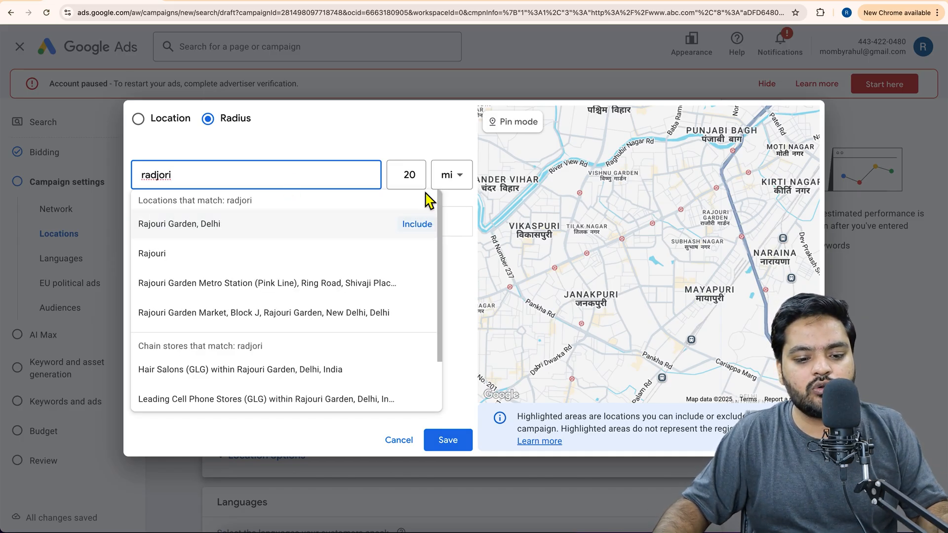
pyautogui.click(418, 179)
pyautogui.click(460, 185)
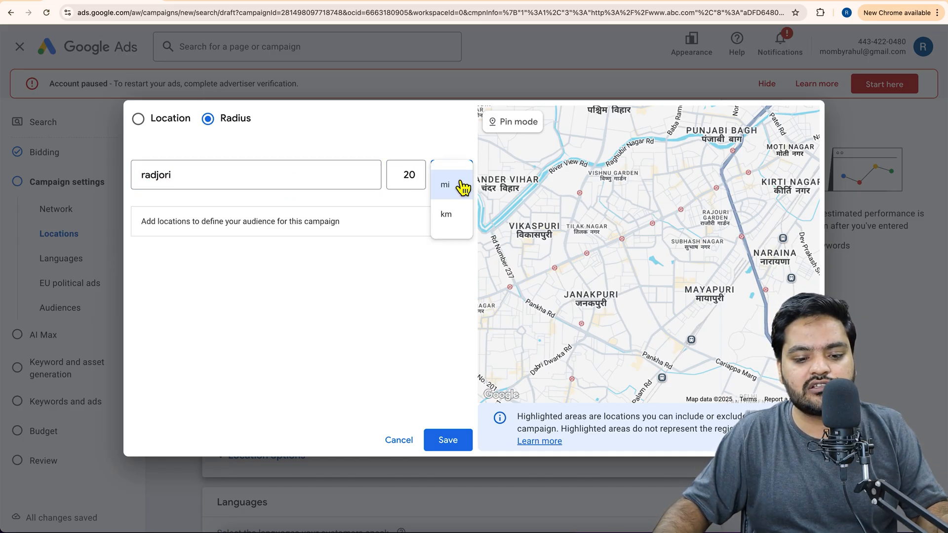
pyautogui.click(461, 213)
pyautogui.click(405, 182)
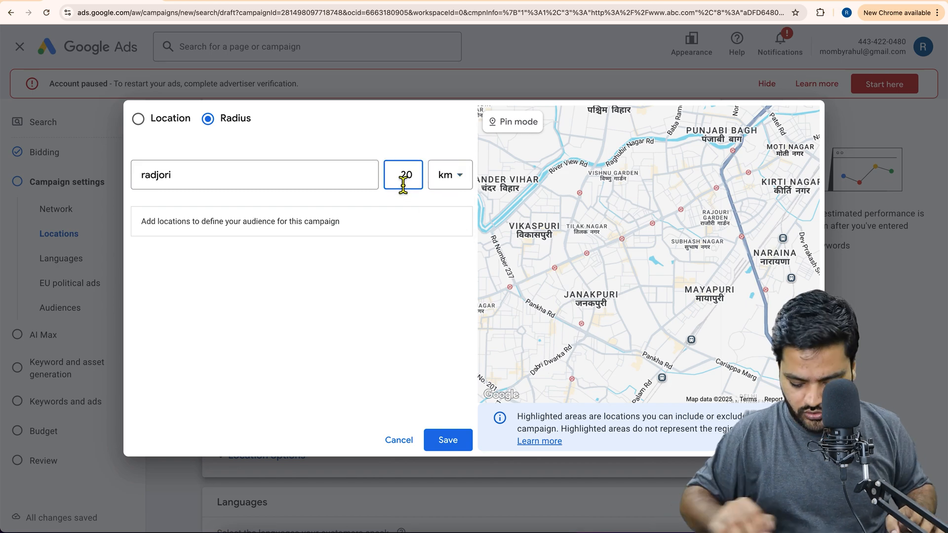
pyautogui.press('BackSpace')
pyautogui.write('10')
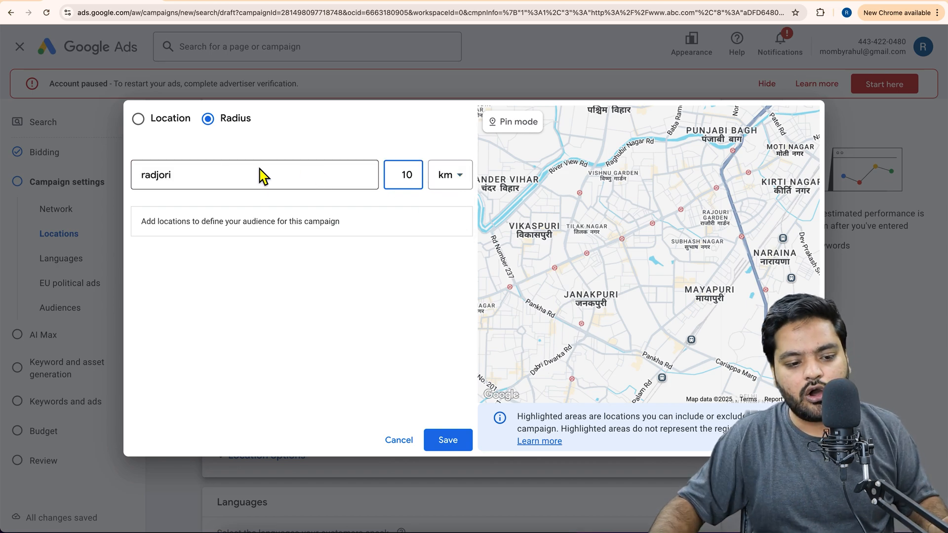
pyautogui.click(218, 175)
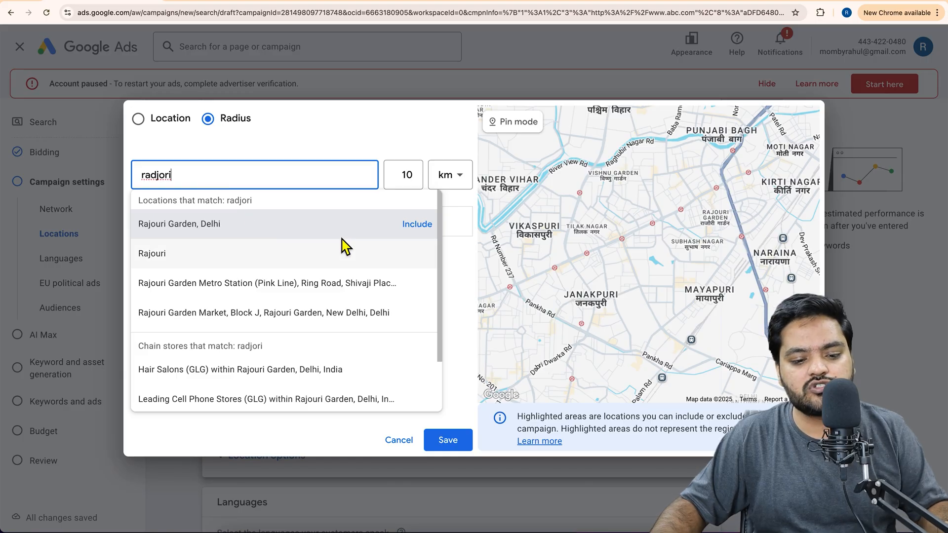
pyautogui.click(419, 225)
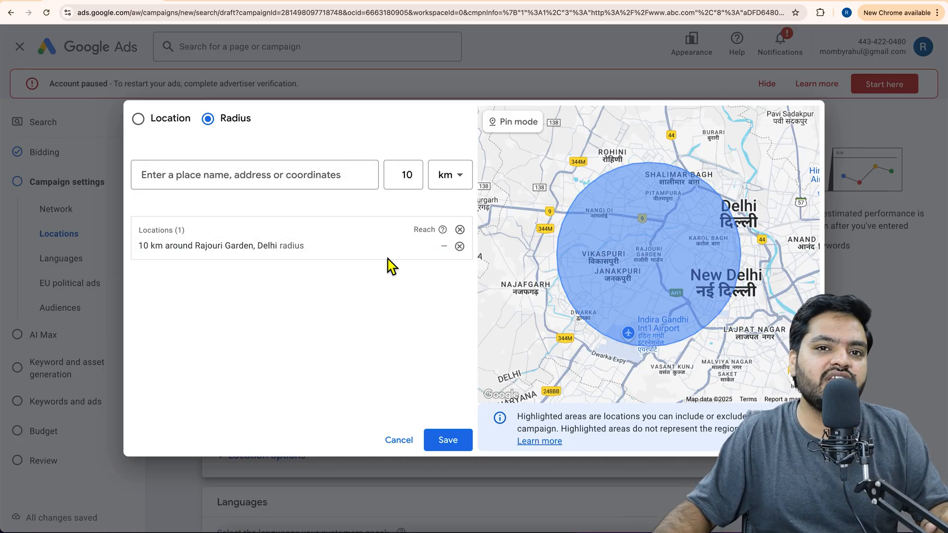
# Switch the advanced location search from radius targeting back to targeting by location.
pyautogui.click(163, 127)
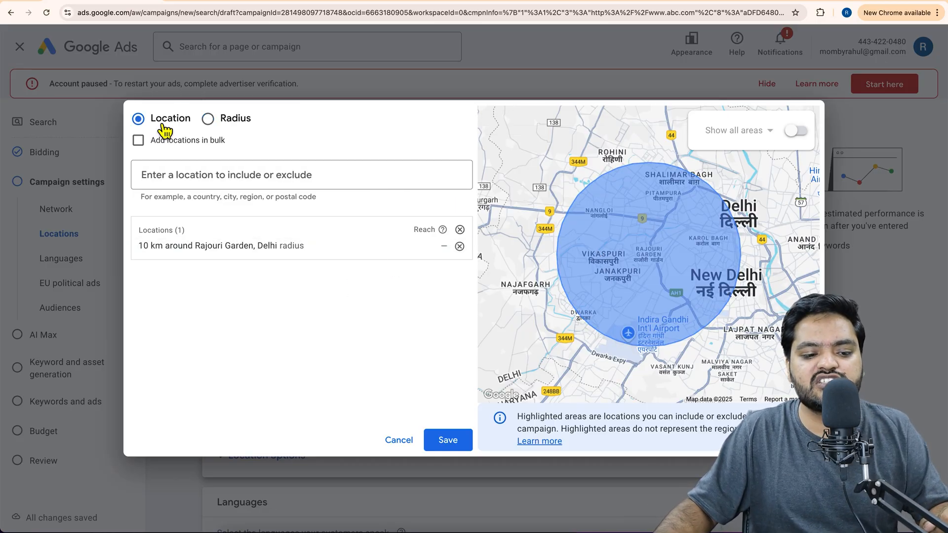